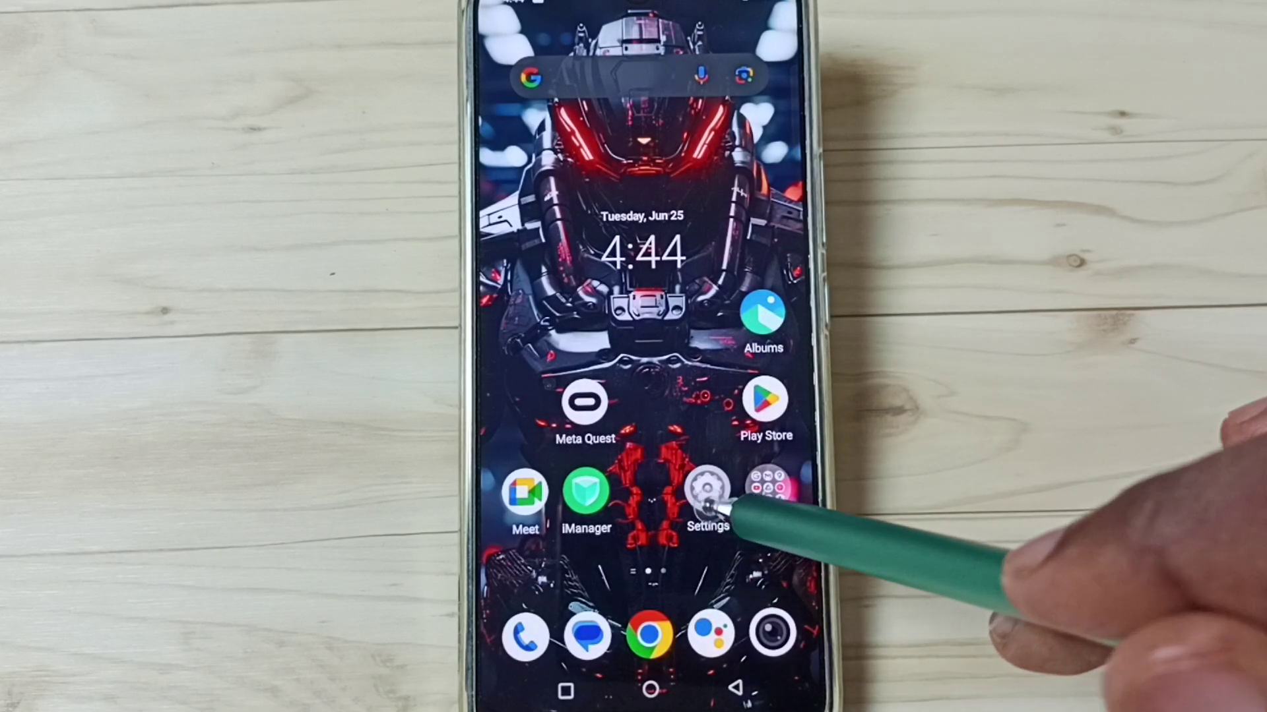
# Step: Launch the Settings app and go into the System section
pyautogui.click(713, 503)
pyautogui.moveTo(764, 566); pyautogui.dragTo(782, 205)
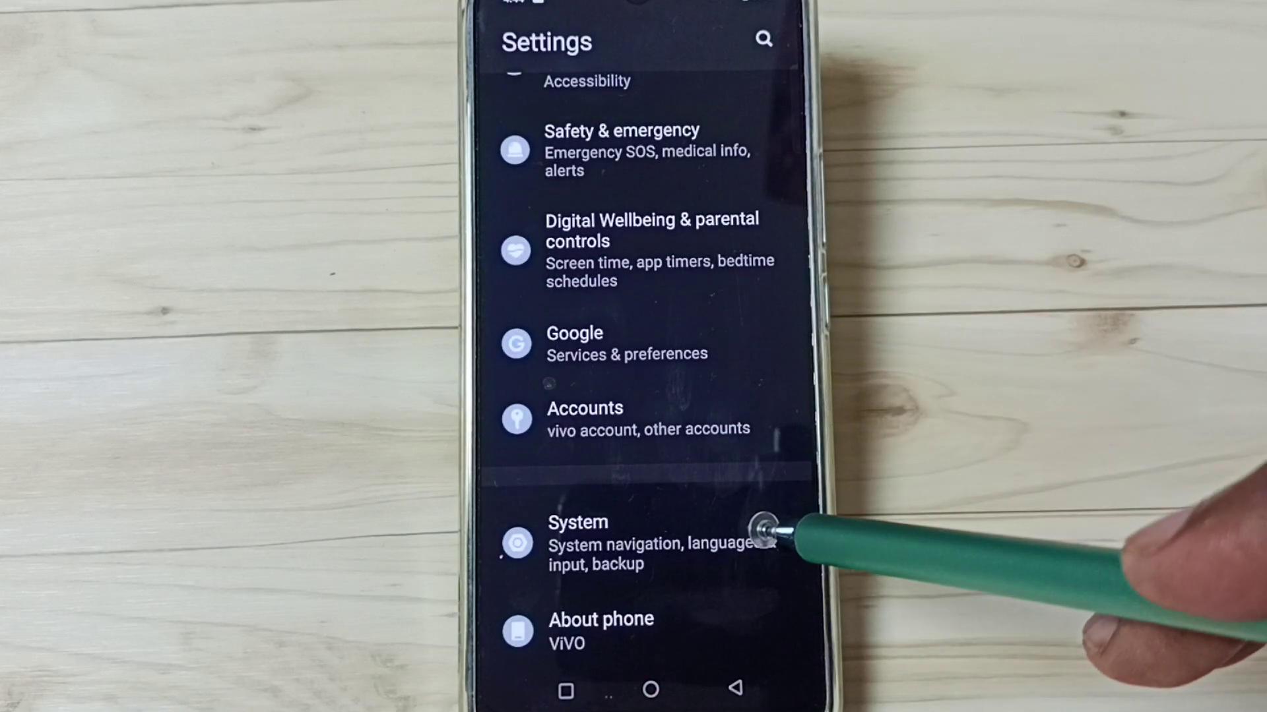
pyautogui.click(752, 522)
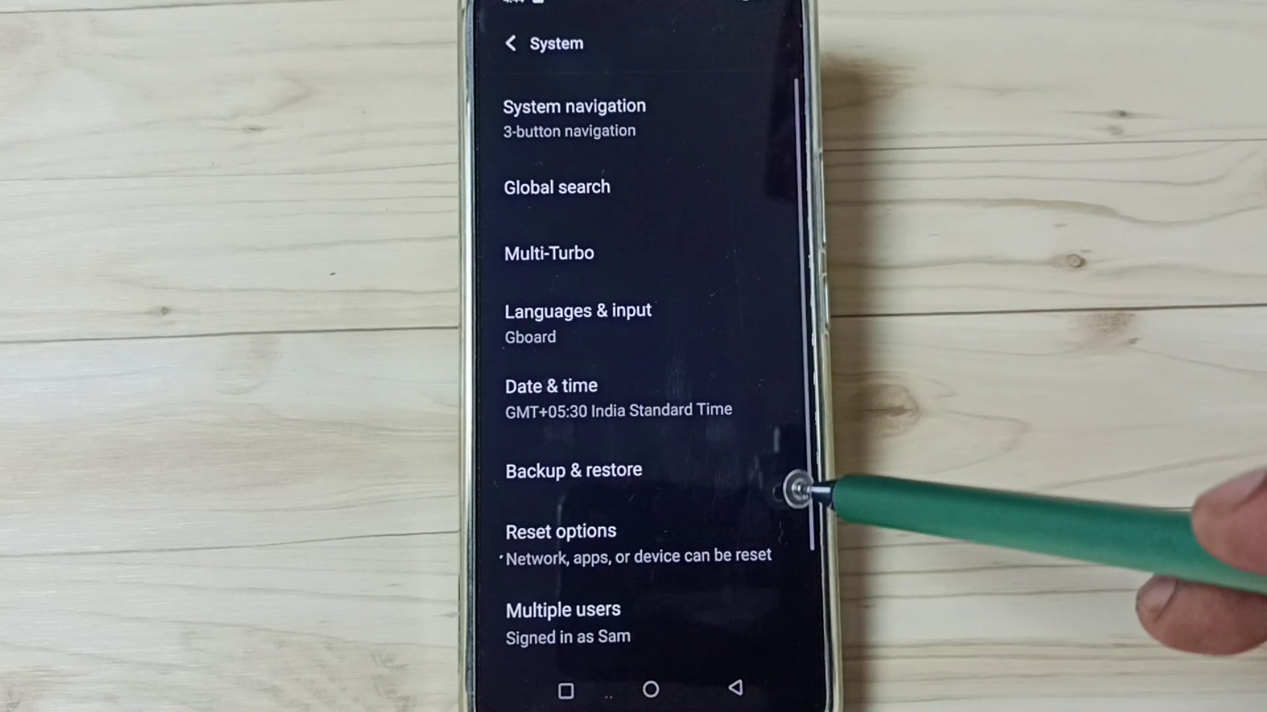
pyautogui.moveTo(752, 446); pyautogui.dragTo(735, 287)
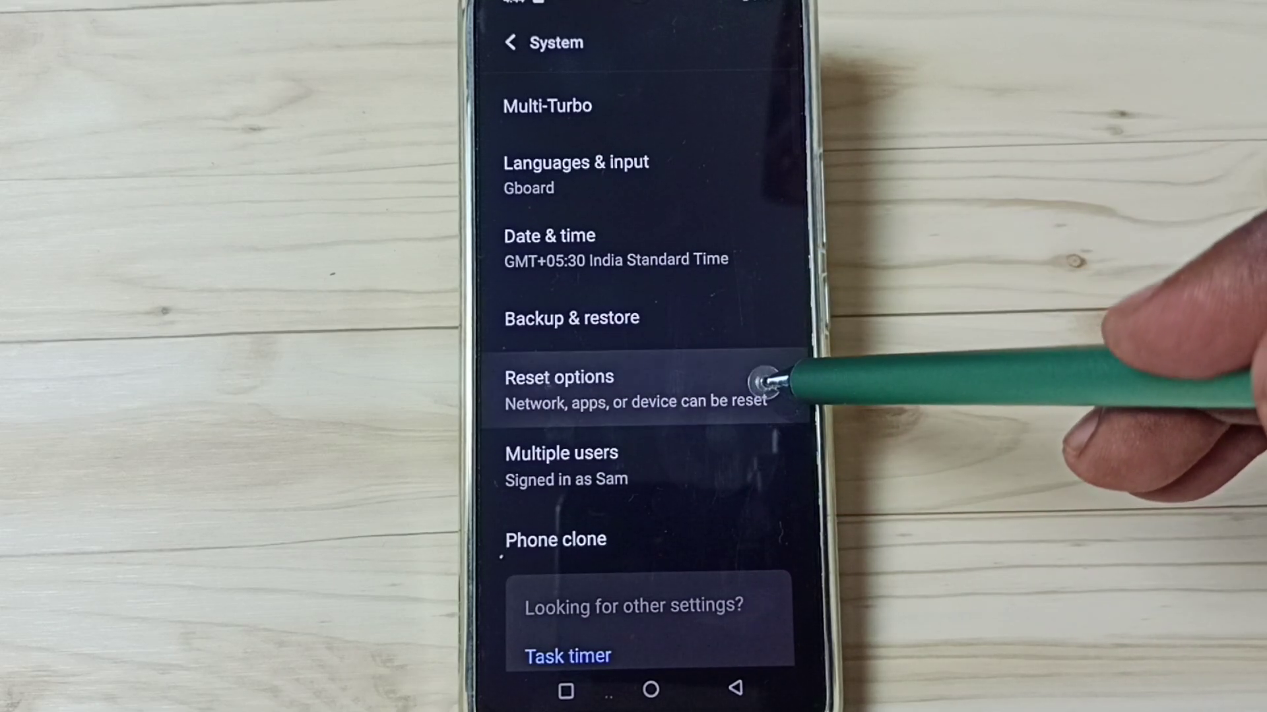
# Step: Go through Reset options to the Reset Wi-Fi, mobile & Bluetooth page
pyautogui.click(763, 381)
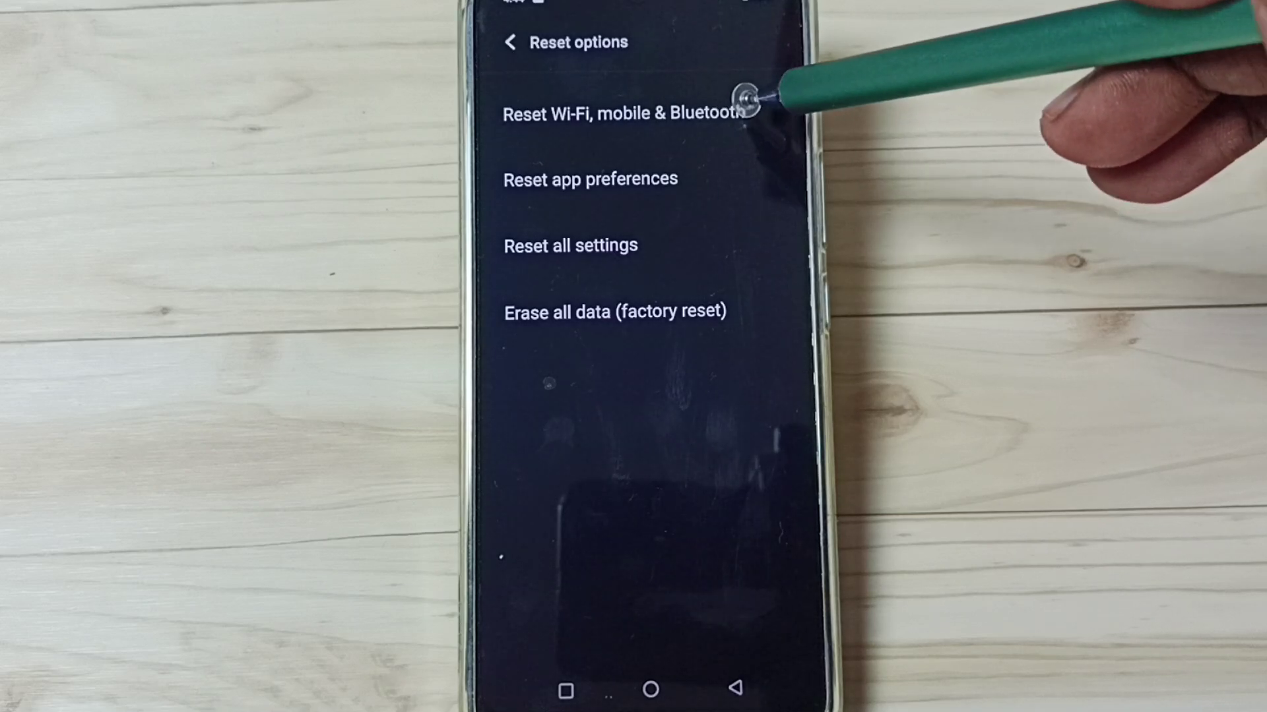
pyautogui.click(728, 111)
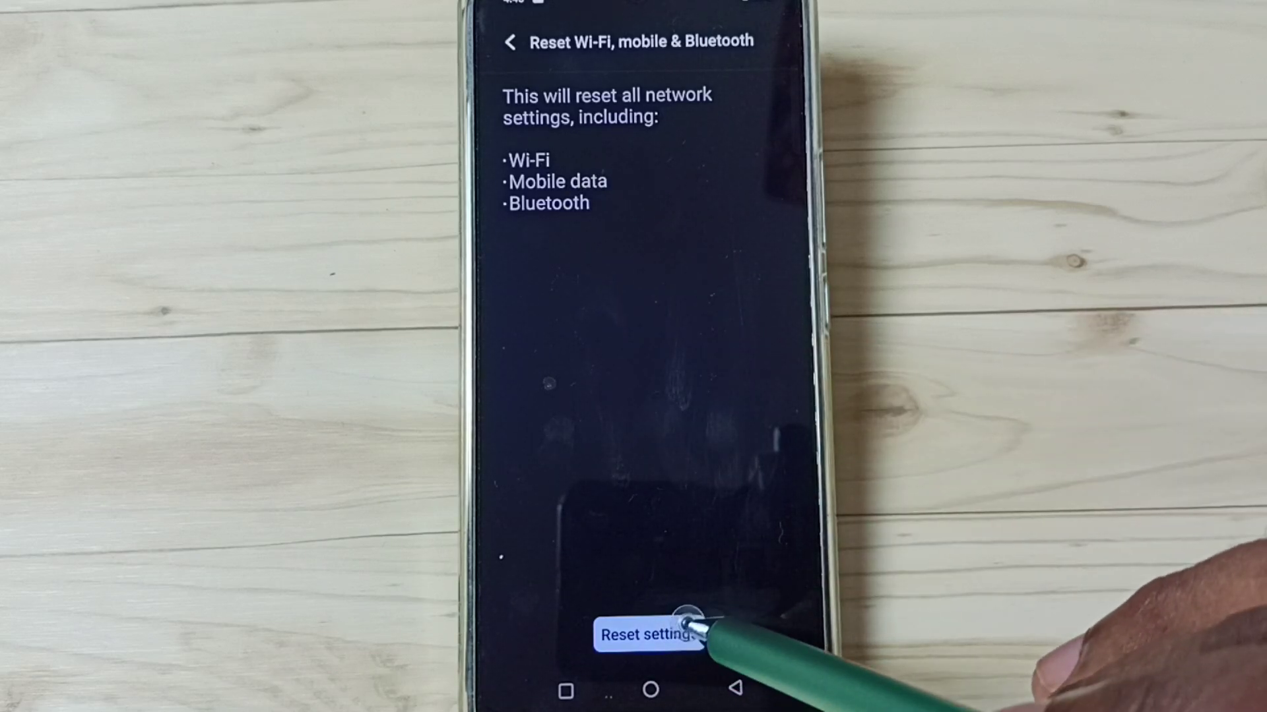
# Step: Confirm the Reset settings action twice, then back out to the home screen
pyautogui.click(691, 625)
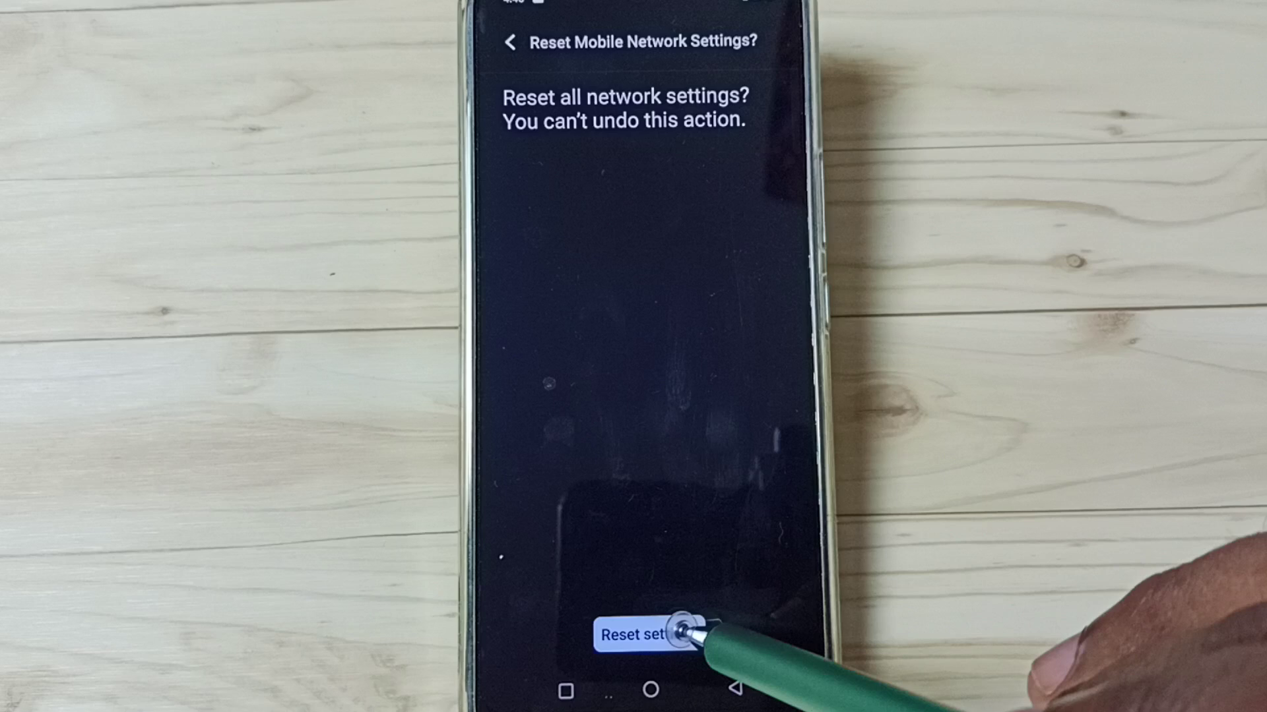
pyautogui.click(684, 632)
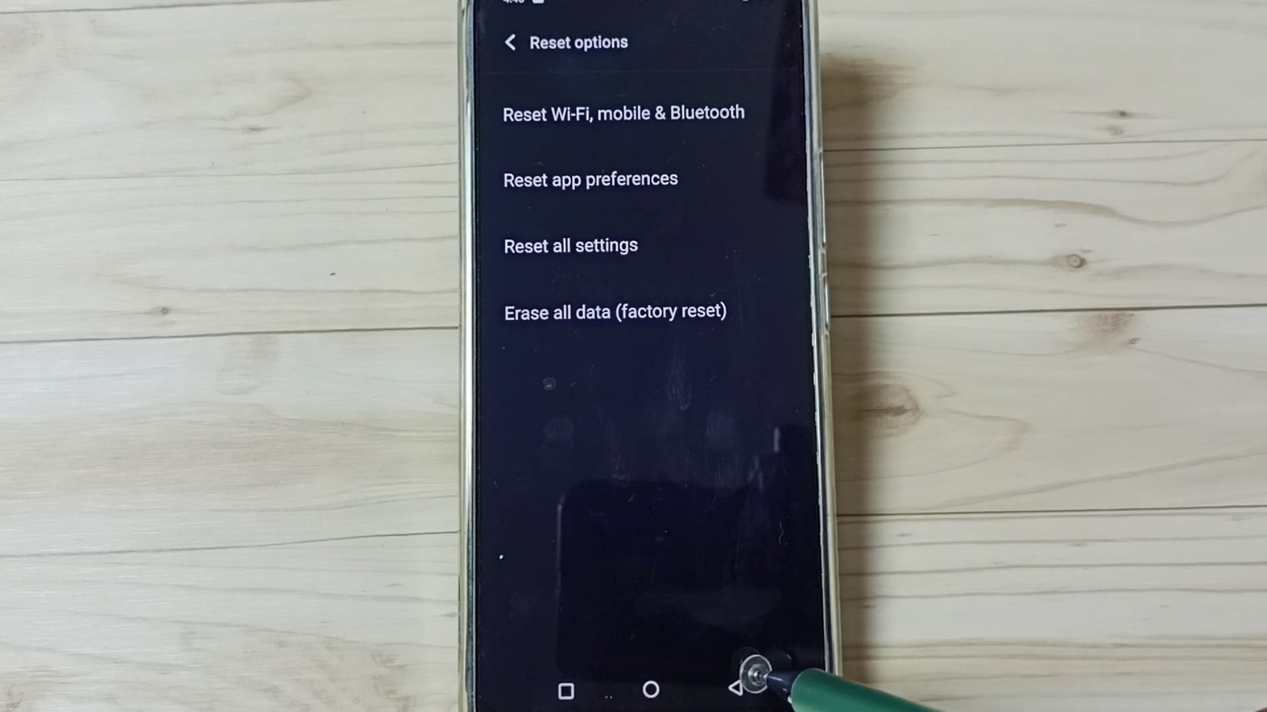
pyautogui.click(737, 692)
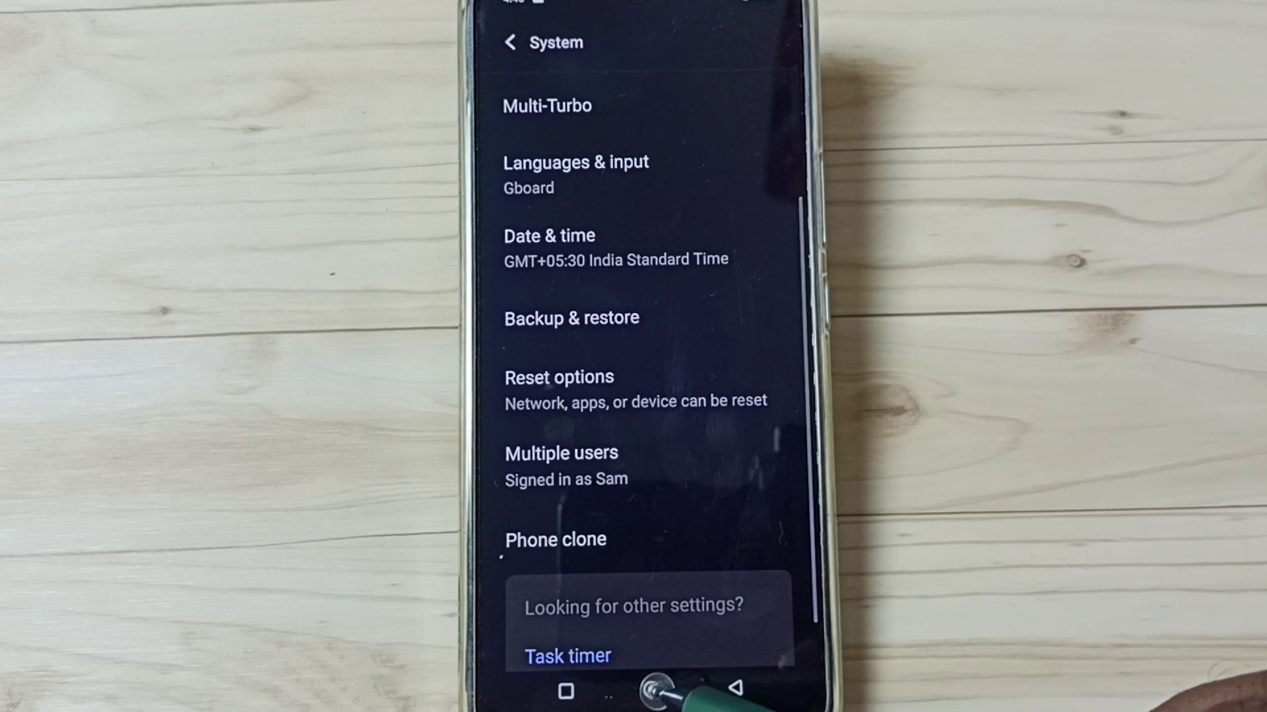
pyautogui.click(653, 692)
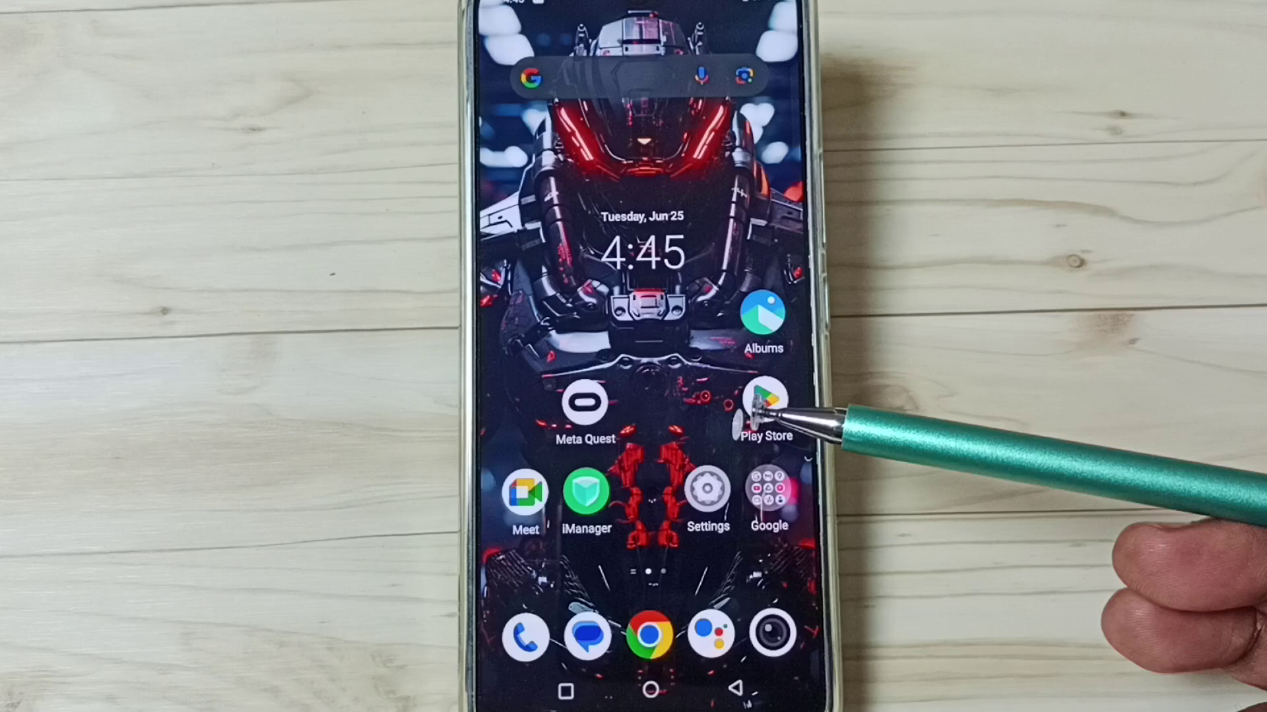